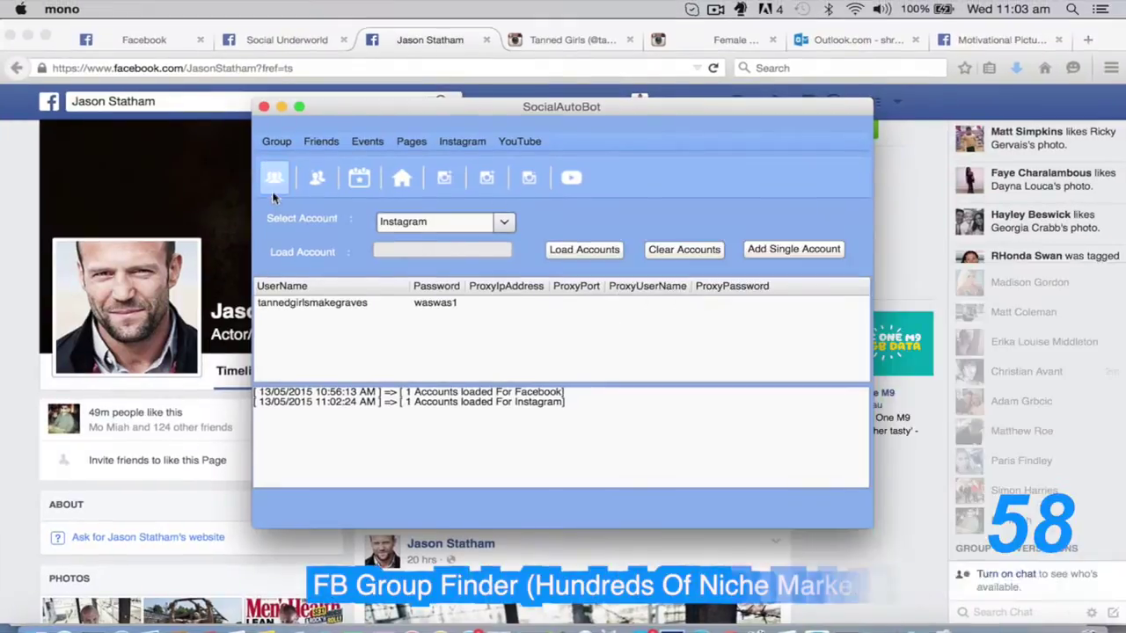
# Start scraping Facebook groups by the single keyword "marketing" and move the group window aside.
pyautogui.click(275, 183)
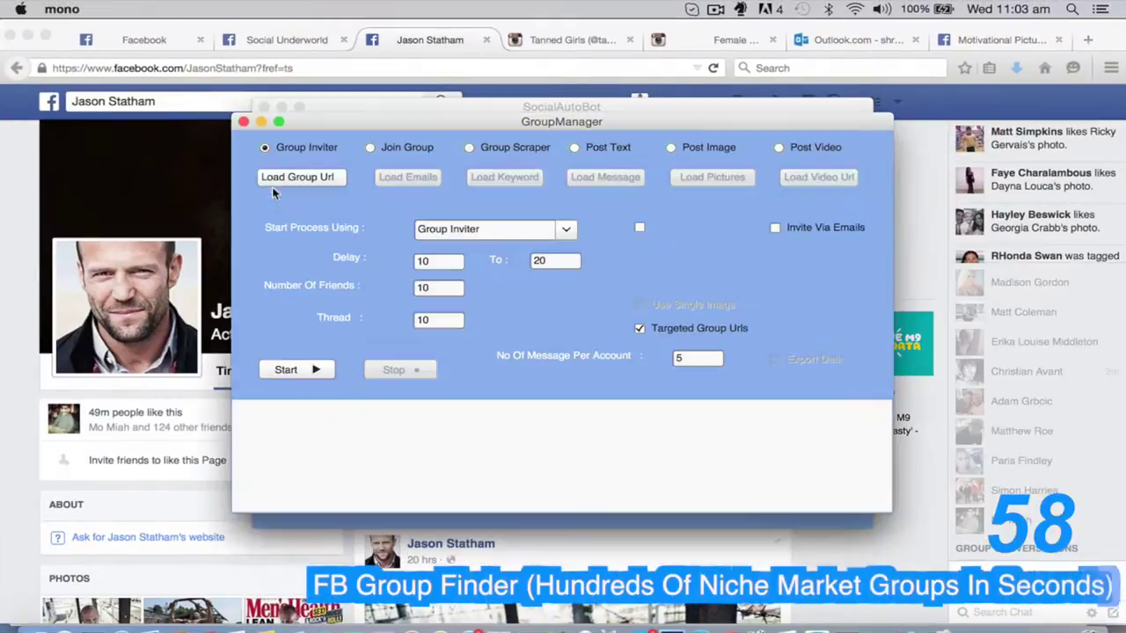
pyautogui.click(469, 147)
pyautogui.click(740, 228)
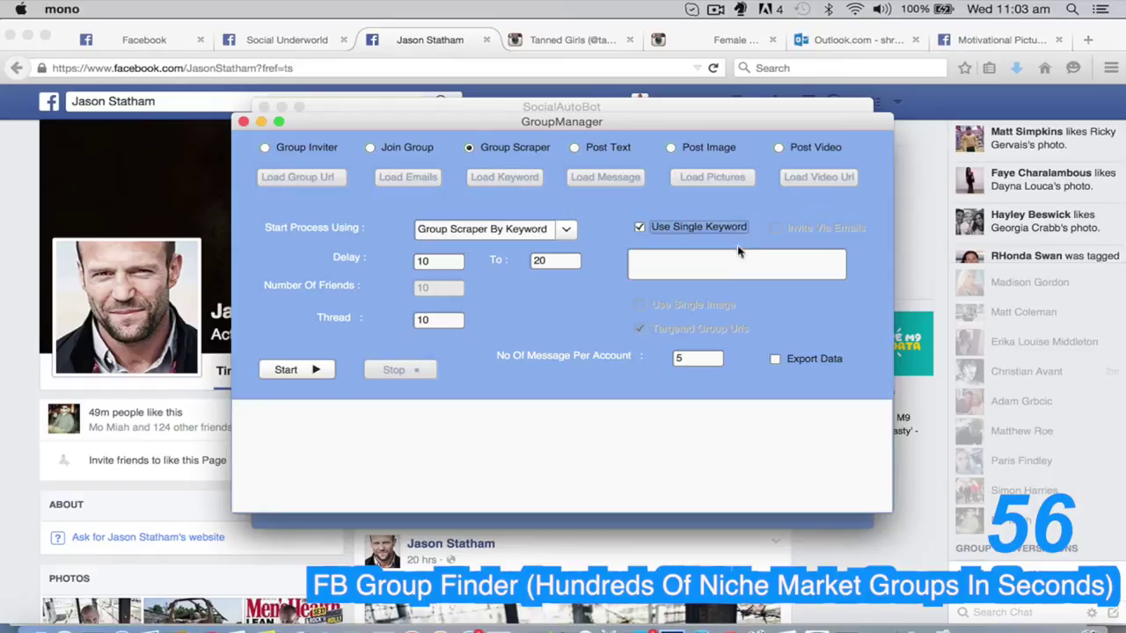
pyautogui.click(736, 253)
pyautogui.write('marketing')
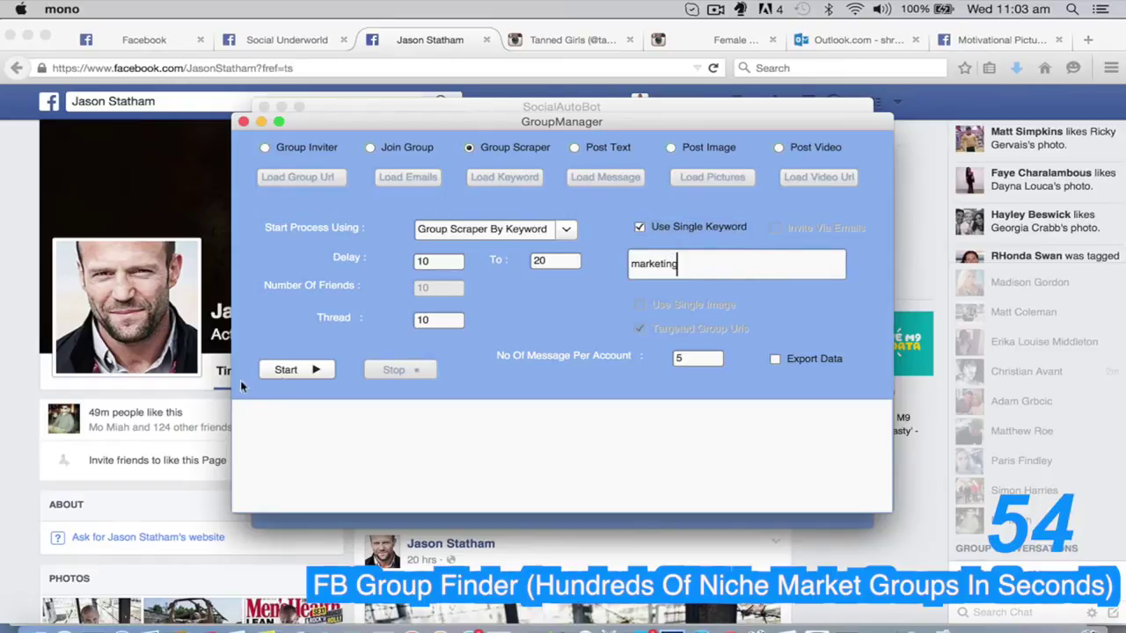
pyautogui.click(290, 369)
pyautogui.moveTo(563, 123); pyautogui.dragTo(346, 231)
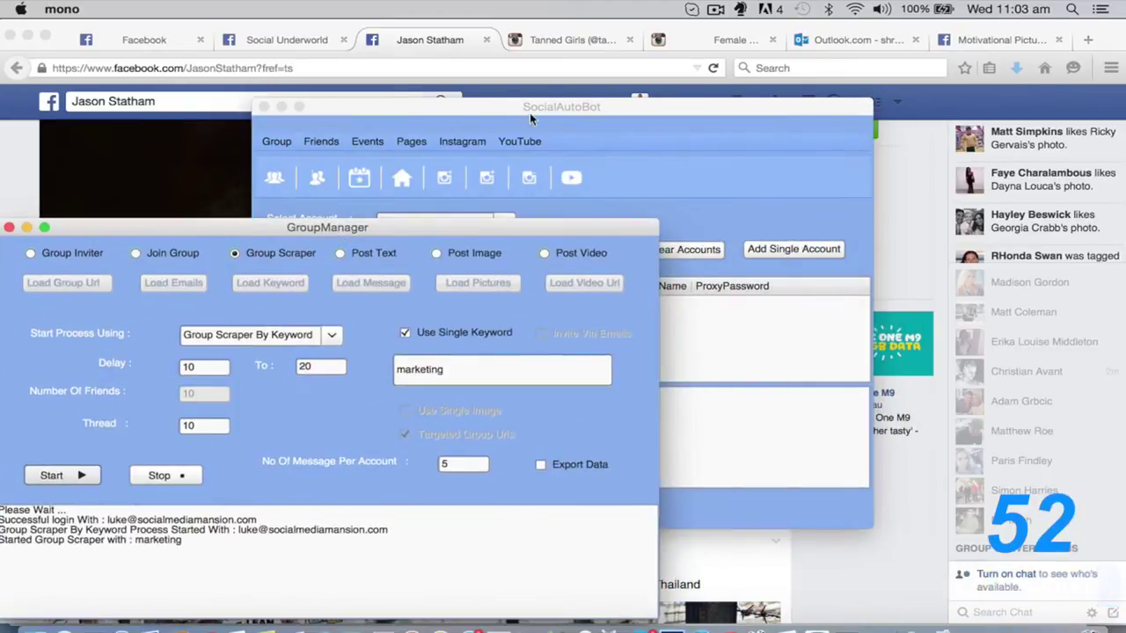
# Start the fan page scraper with the single keyword "tennis" and move its window aside.
pyautogui.click(529, 112)
pyautogui.click(410, 143)
pyautogui.click(414, 154)
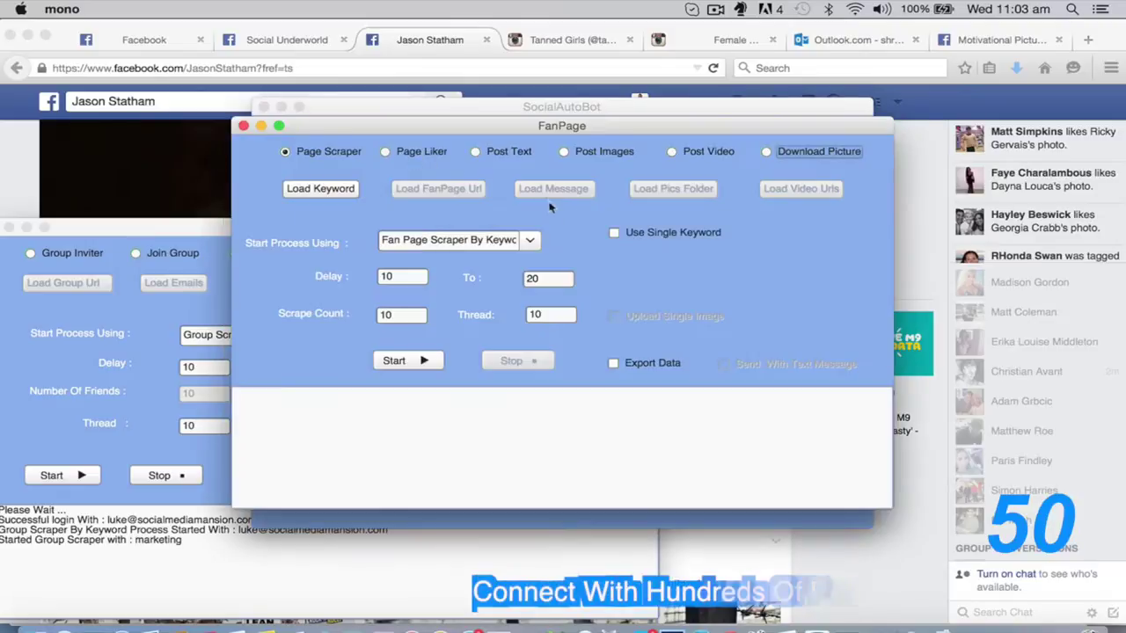
pyautogui.click(614, 232)
pyautogui.write('tennis')
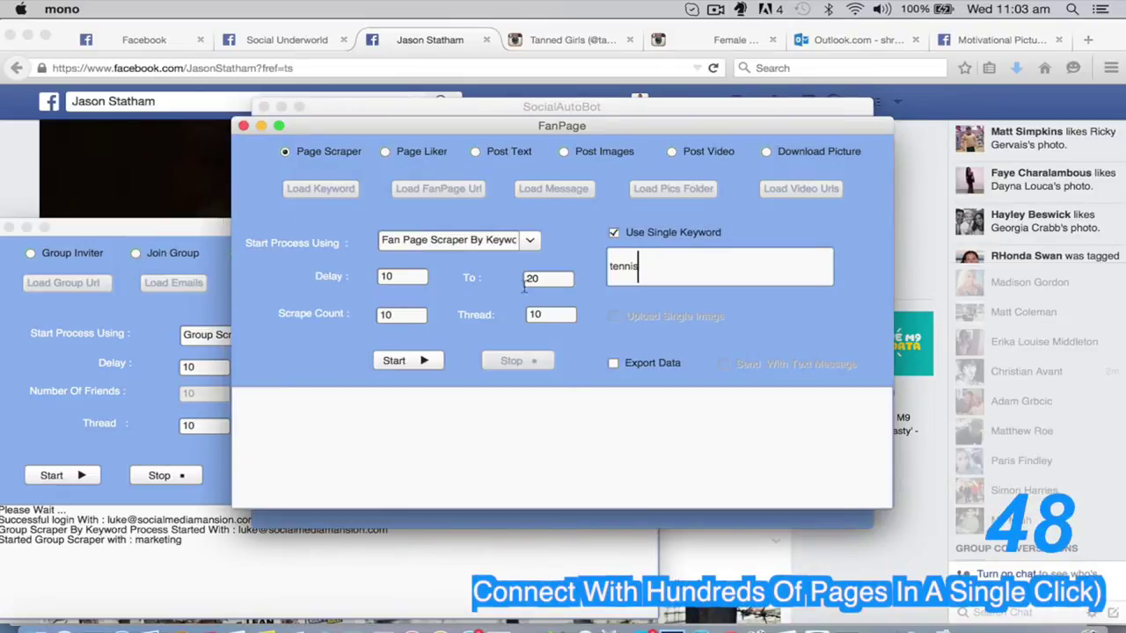
pyautogui.click(394, 360)
pyautogui.moveTo(598, 131); pyautogui.dragTo(869, 231)
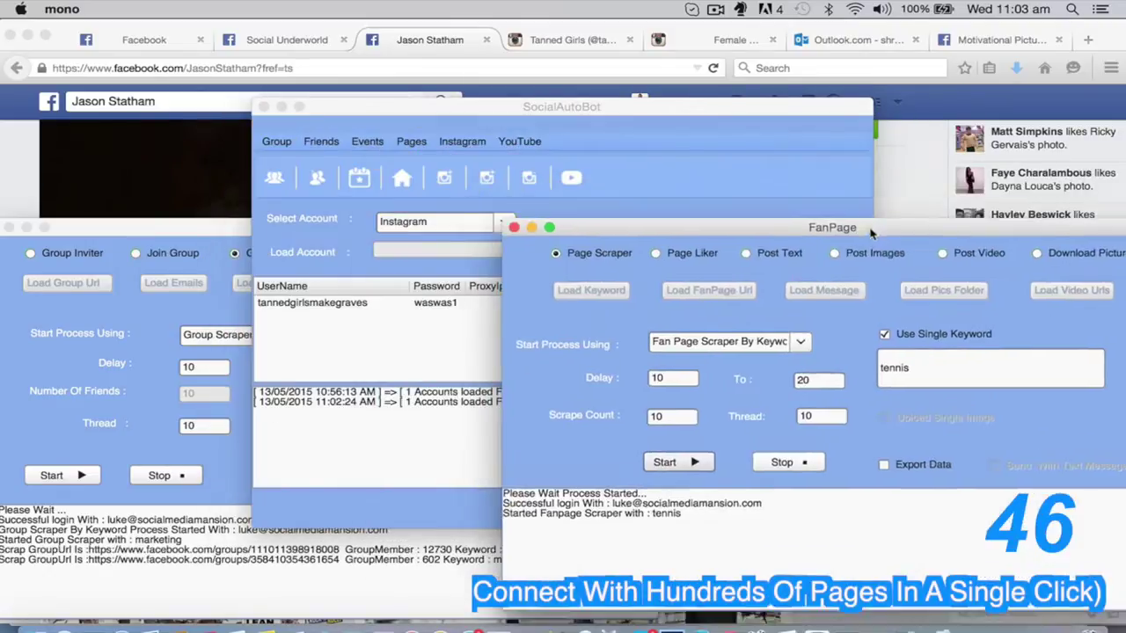
pyautogui.click(276, 141)
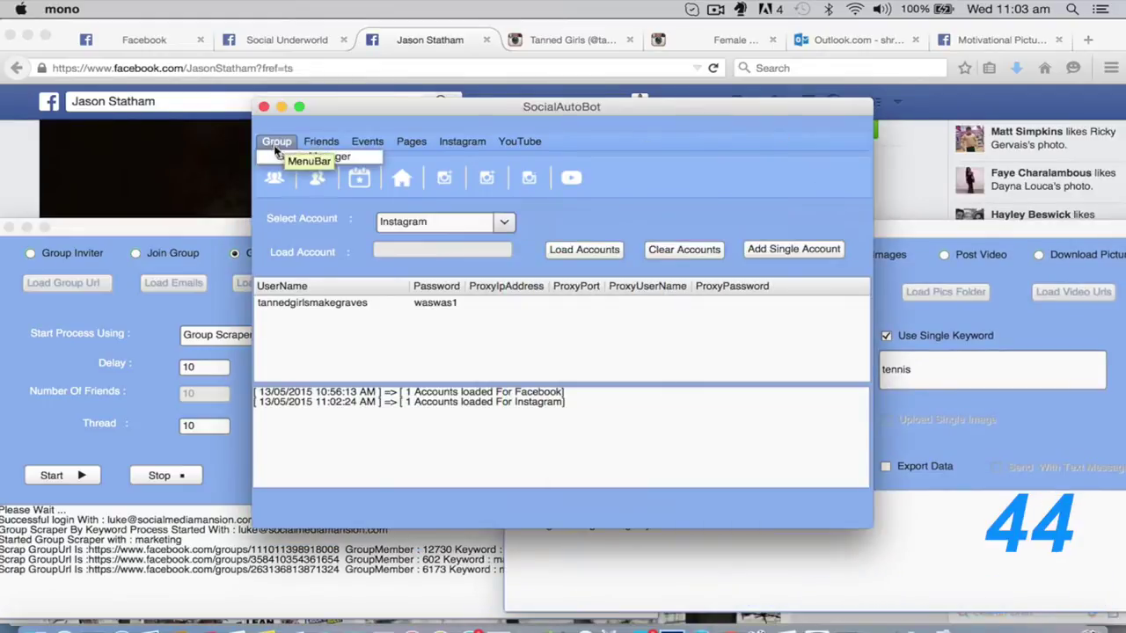
pyautogui.click(280, 155)
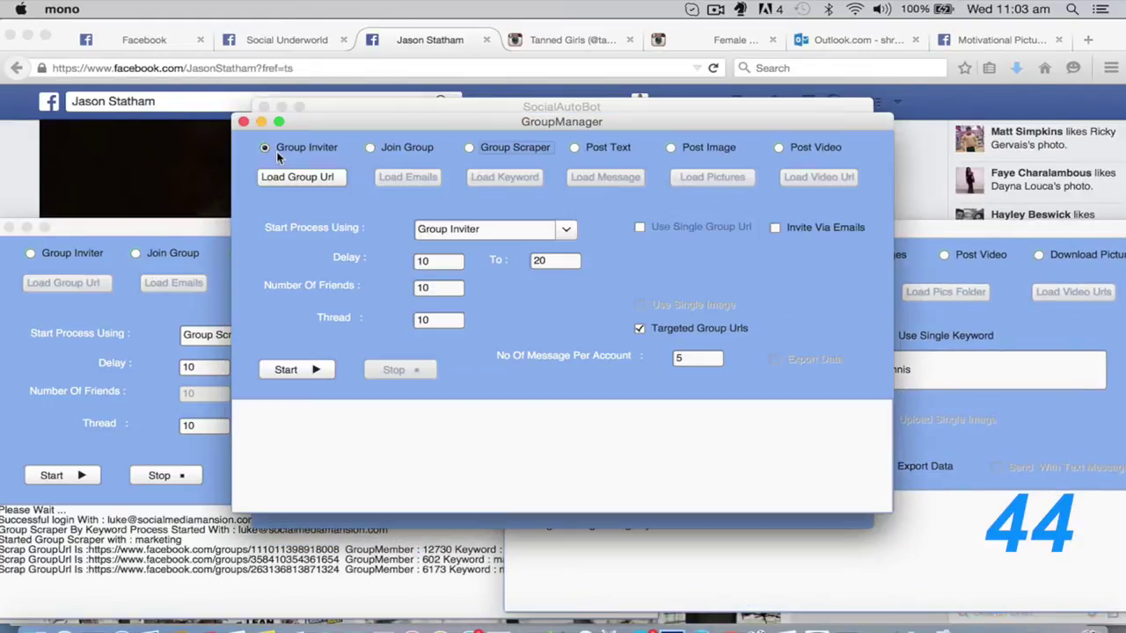
pyautogui.click(688, 226)
pyautogui.press('super+v')
# Enable inviting via emails, load the list from myemail.txt and start the group invitations.
pyautogui.click(773, 226)
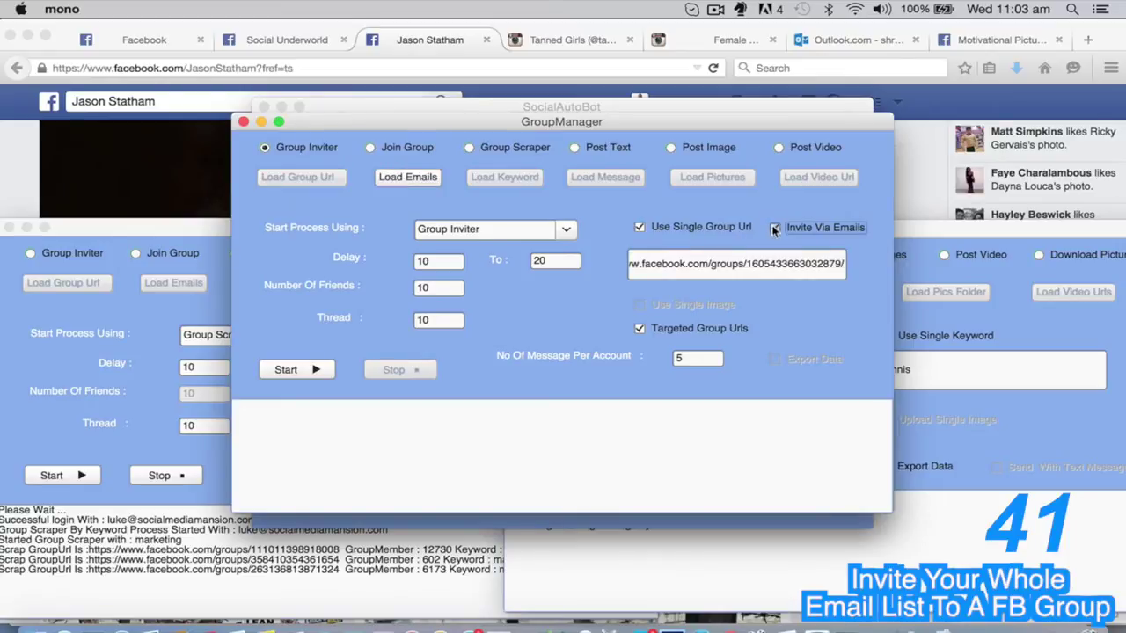
pyautogui.click(401, 179)
pyautogui.doubleClick(444, 219)
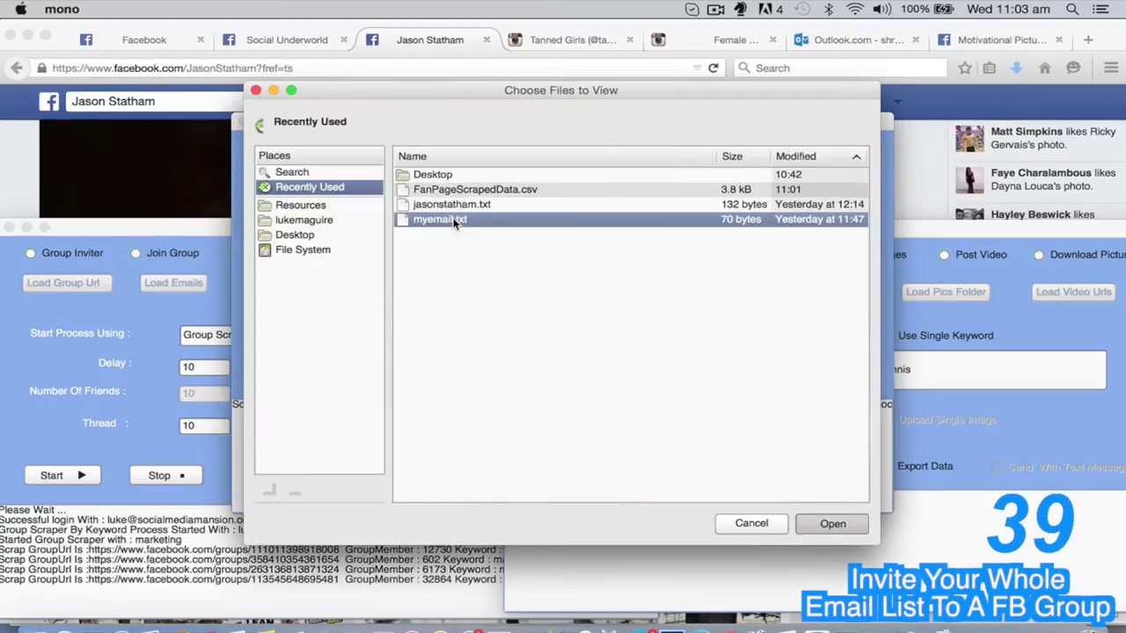
pyautogui.click(315, 371)
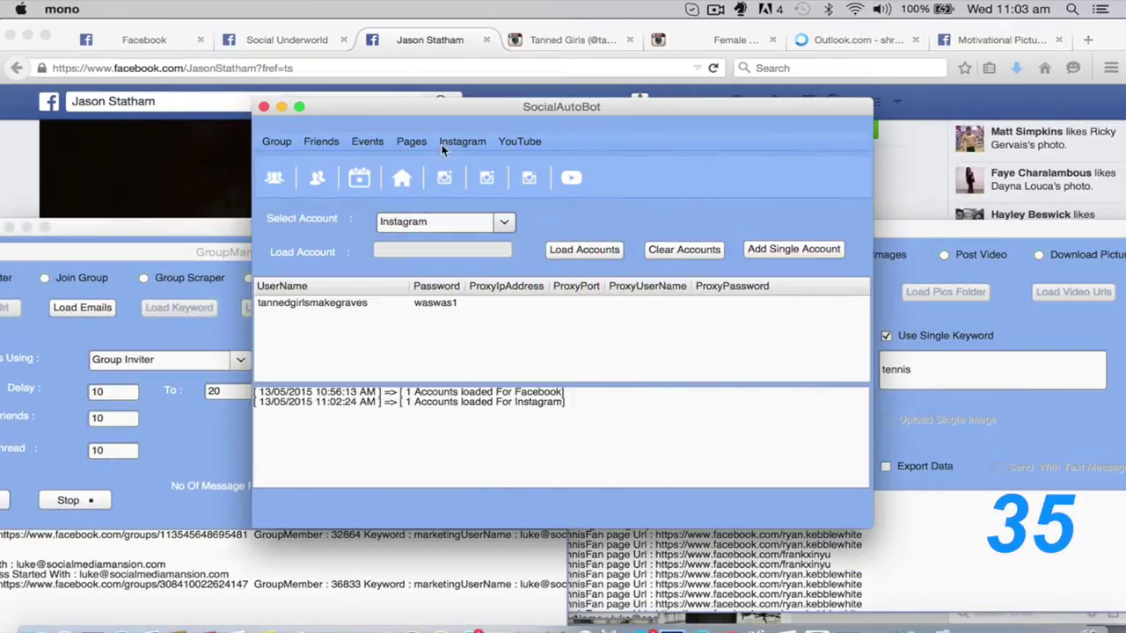
# Set up a fan page text post using the single message "nice!".
pyautogui.click(412, 142)
pyautogui.click(418, 154)
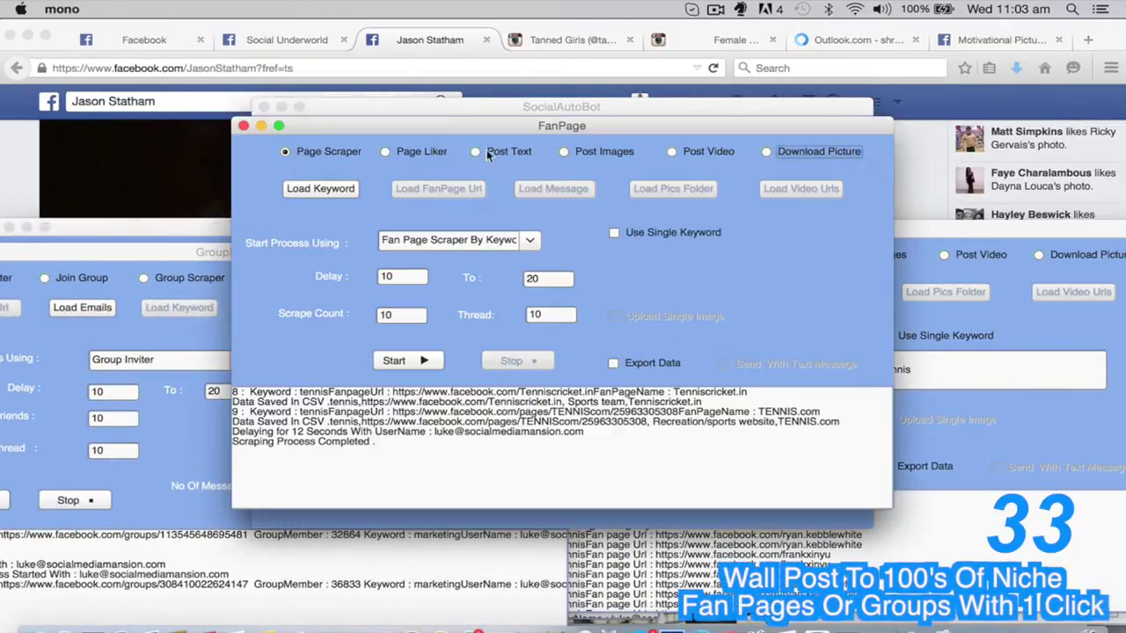
pyautogui.click(475, 151)
pyautogui.click(613, 232)
pyautogui.click(651, 264)
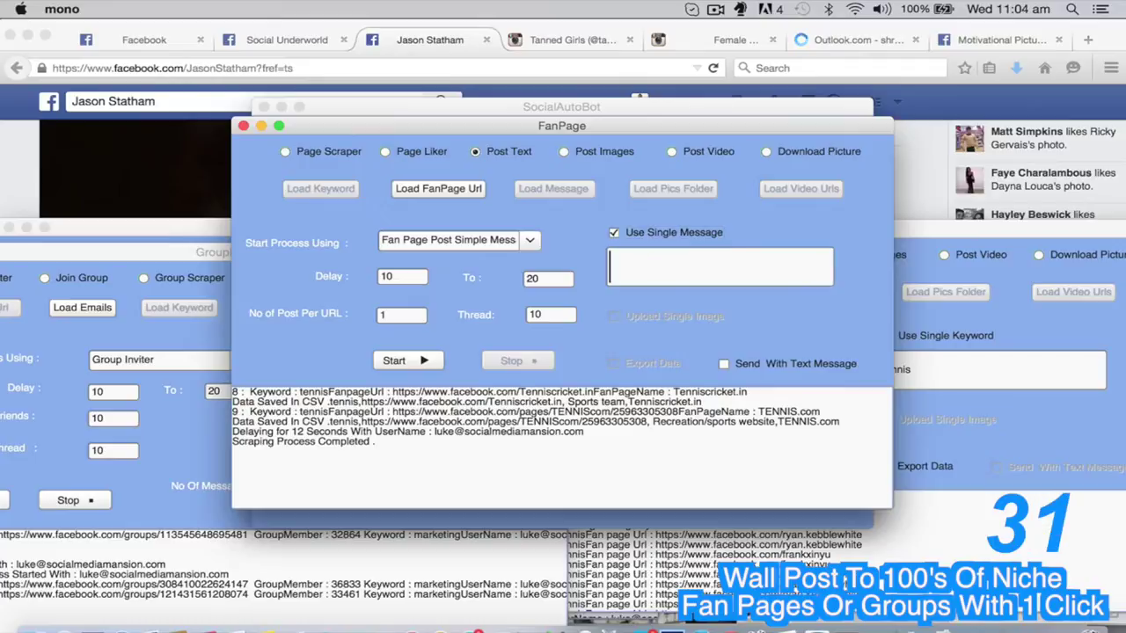
pyautogui.write('nice!')
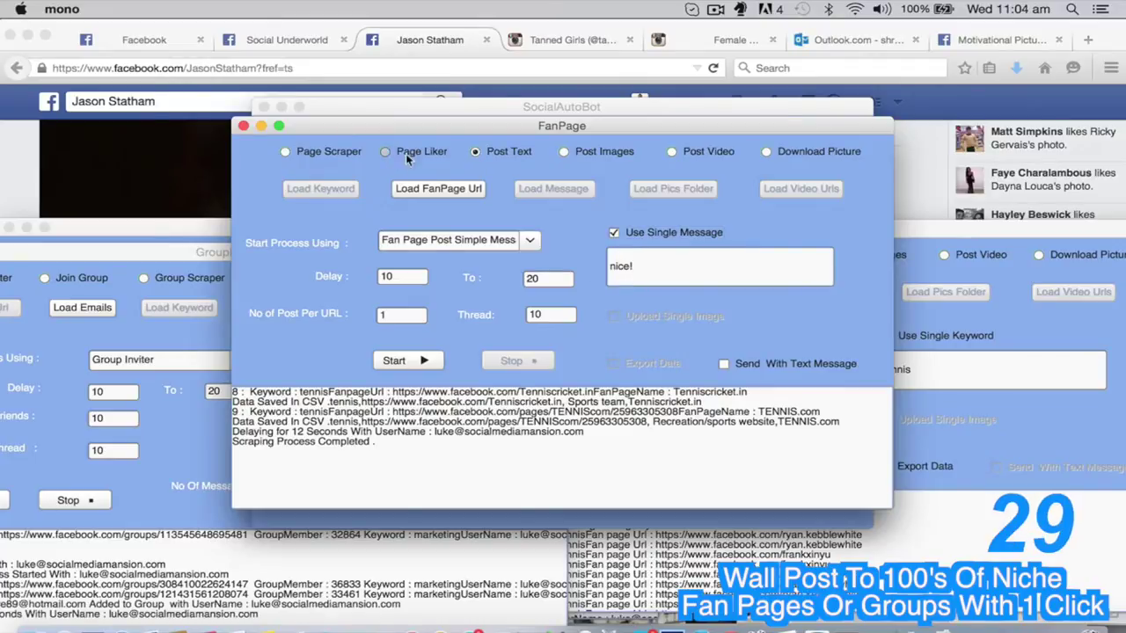
# Load the fan page URLs from jasonstatham.txt and start posting the message.
pyautogui.click(440, 189)
pyautogui.doubleClick(470, 205)
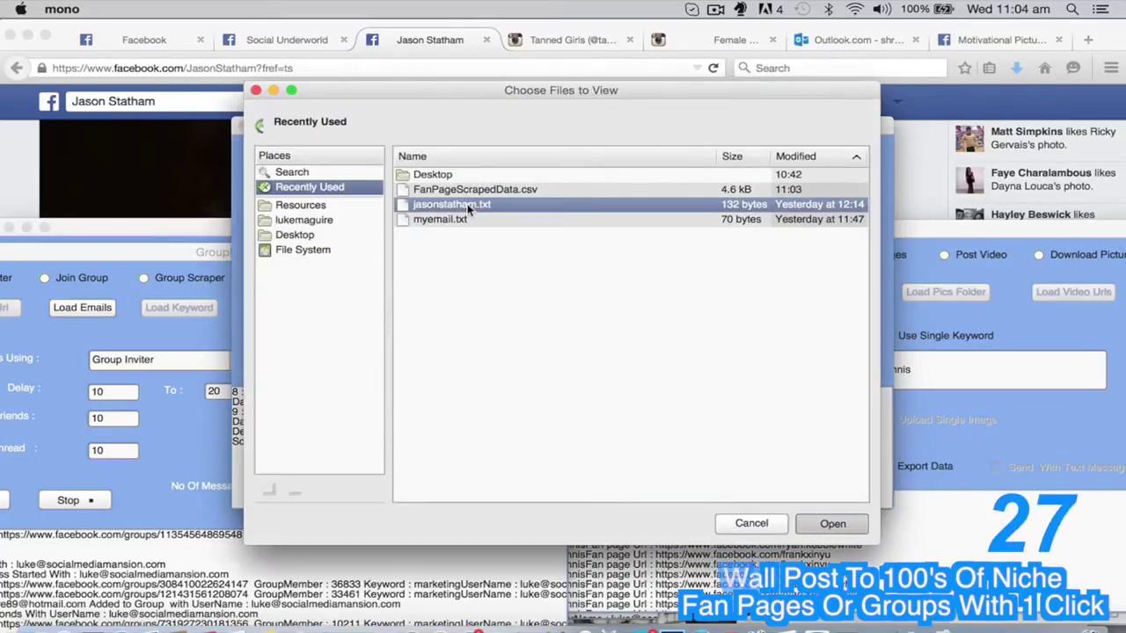
pyautogui.click(407, 362)
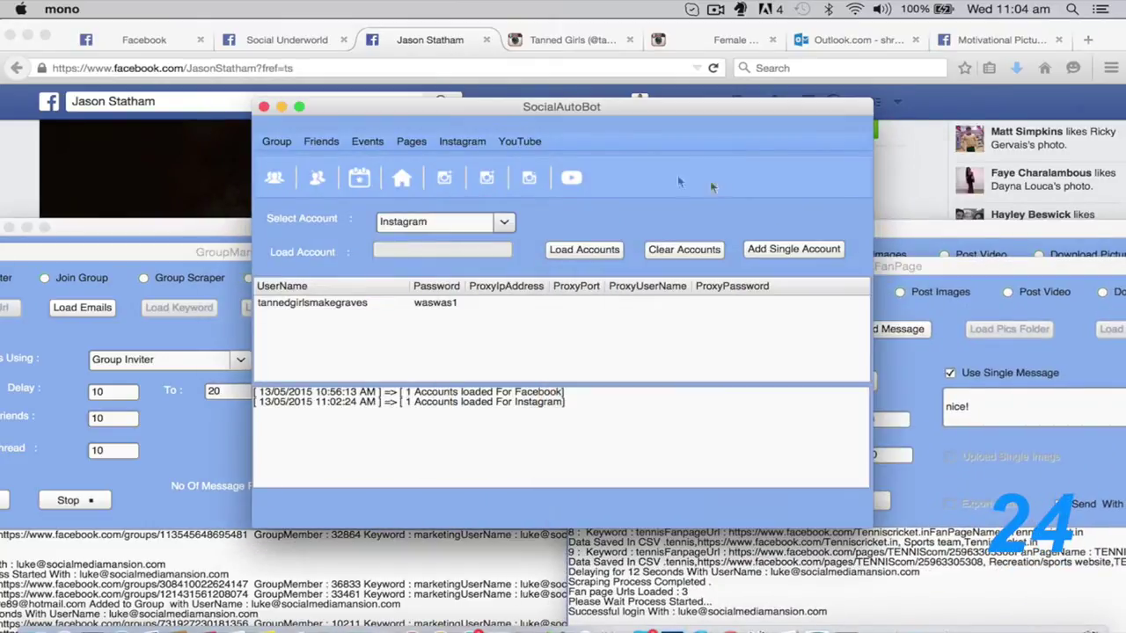
# Open the Instagram Comment Liker and enter "tanned, healthy" as the single IDs/hashtags.
pyautogui.click(457, 142)
pyautogui.click(506, 156)
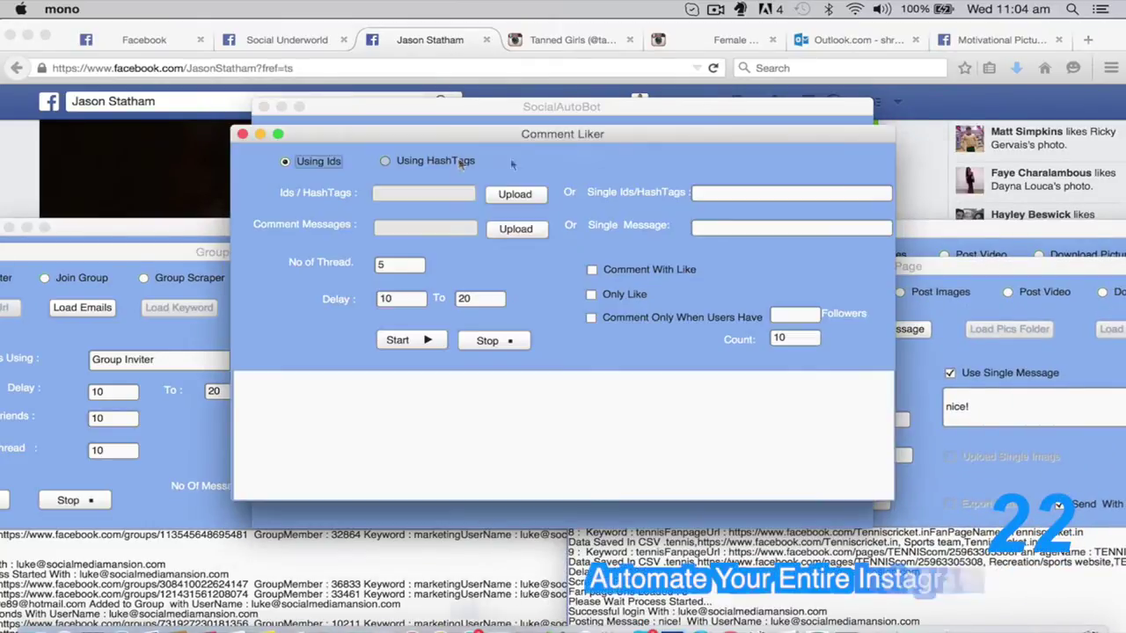
pyautogui.click(720, 197)
pyautogui.write('tanned, ')
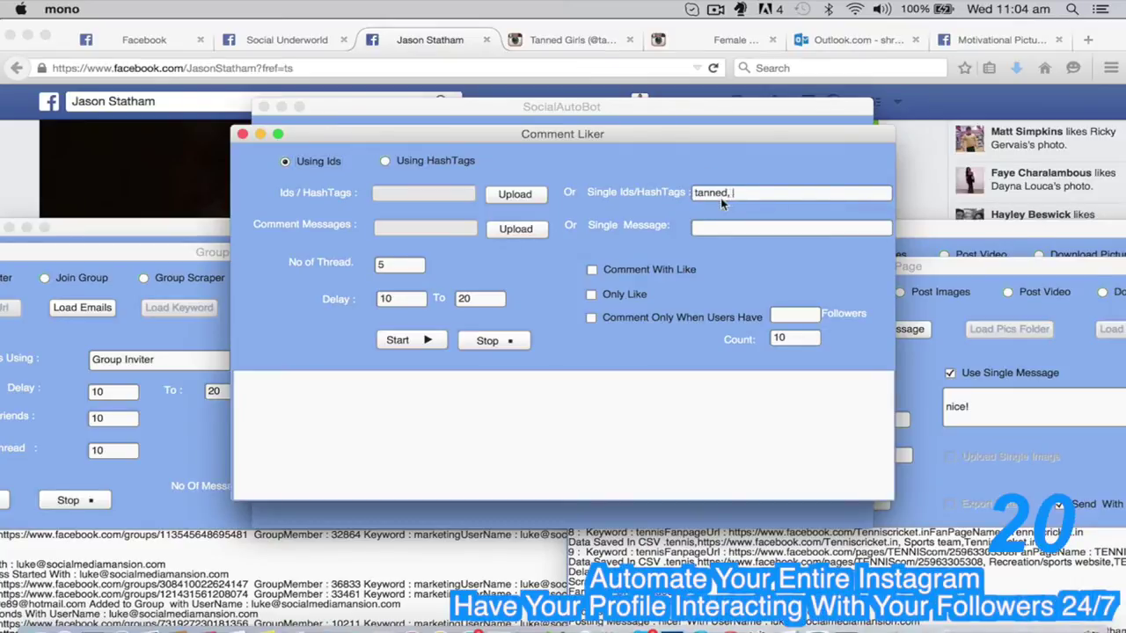
pyautogui.write('healthy')
# Enable commenting with like, set the single message to "nice pic!", and start the Comment Liker process.
pyautogui.click(591, 269)
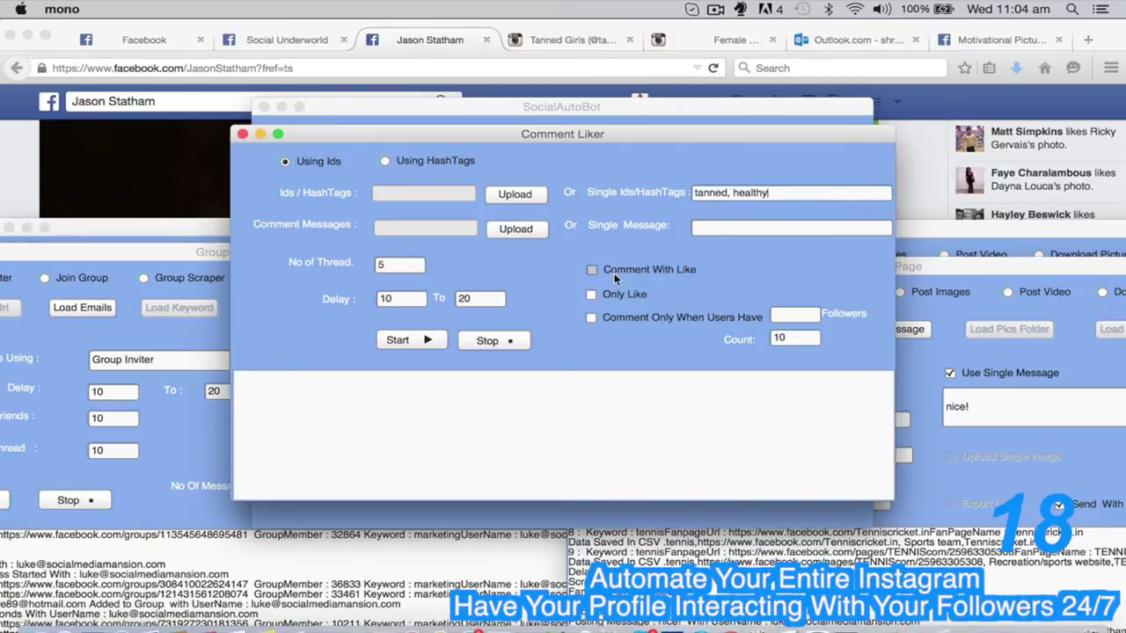
pyautogui.click(754, 225)
pyautogui.write('nice pic!')
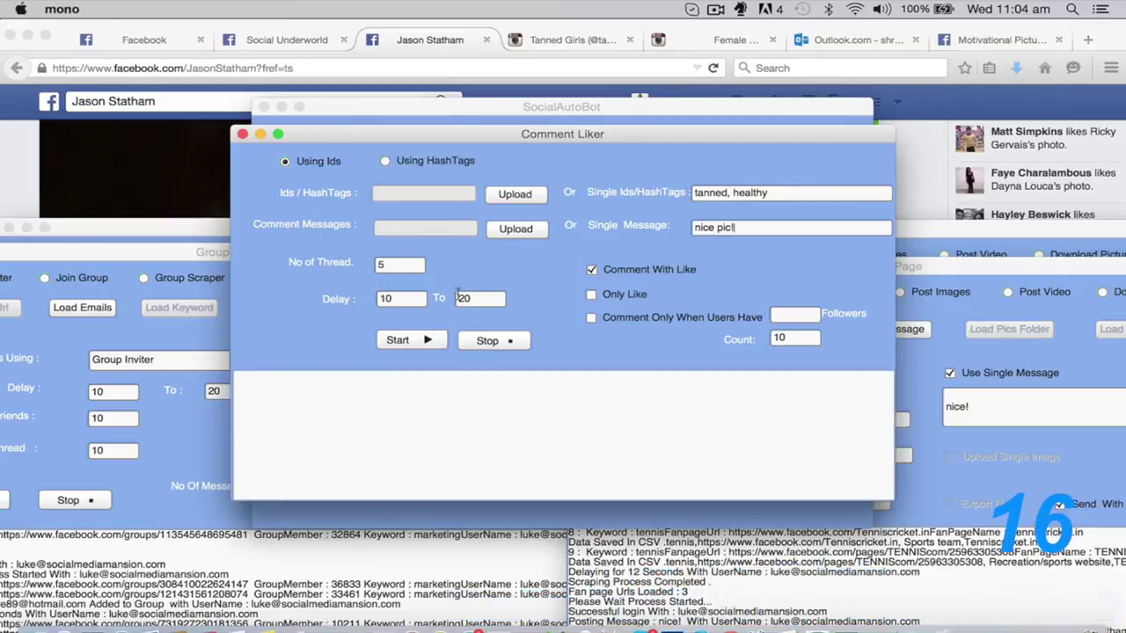
pyautogui.click(405, 339)
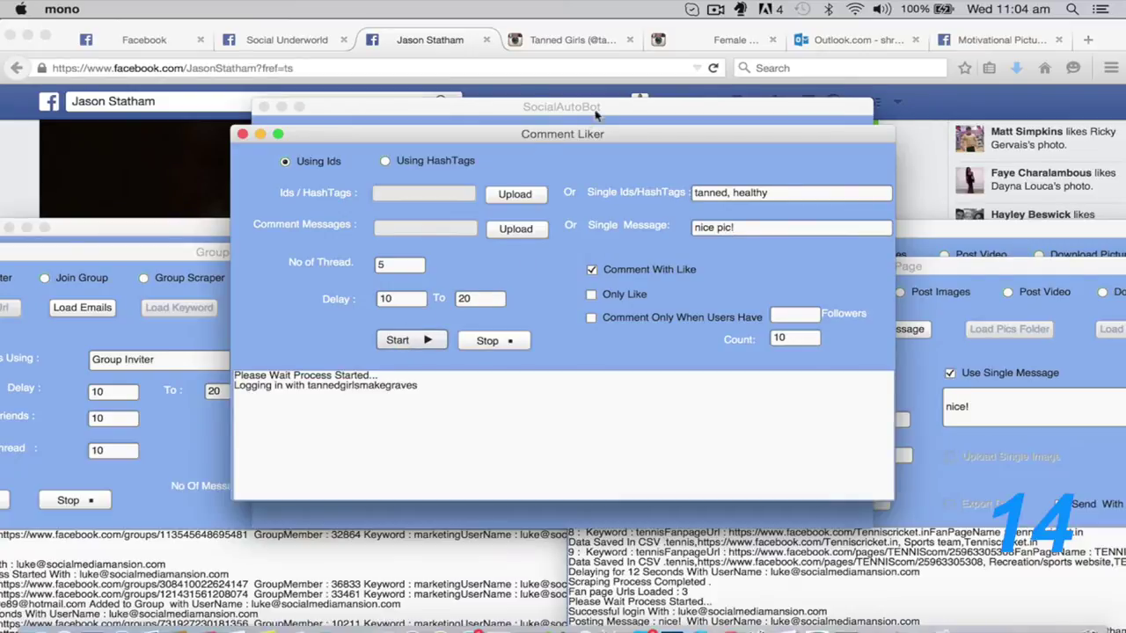
pyautogui.moveTo(596, 129); pyautogui.dragTo(350, 284)
pyautogui.click(489, 179)
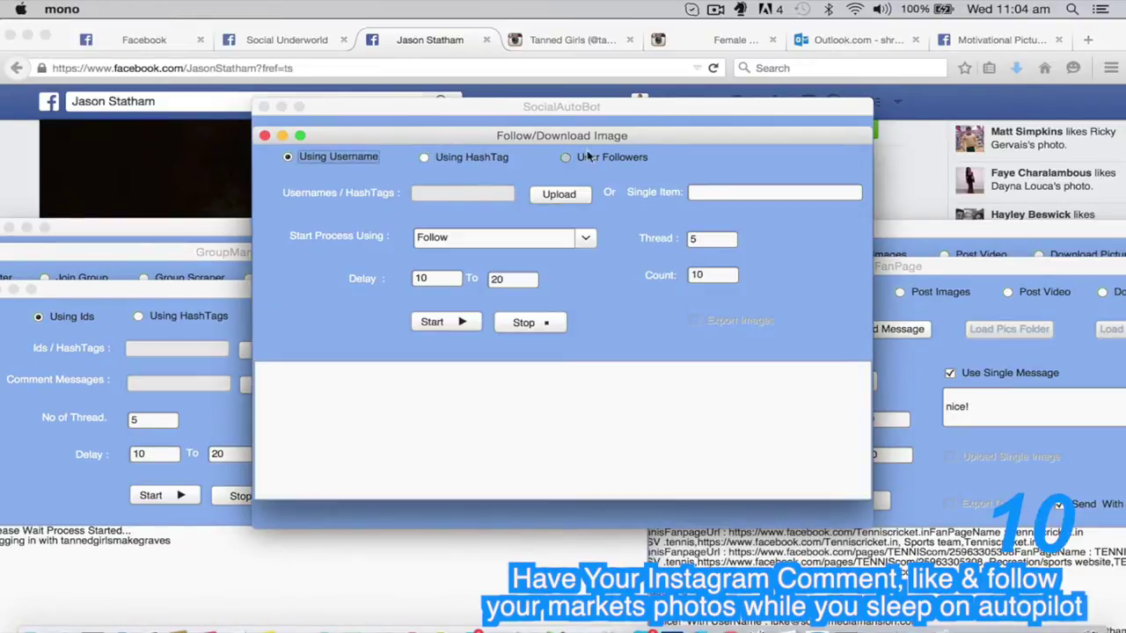
pyautogui.click(565, 156)
pyautogui.click(742, 190)
pyautogui.write('skinny')
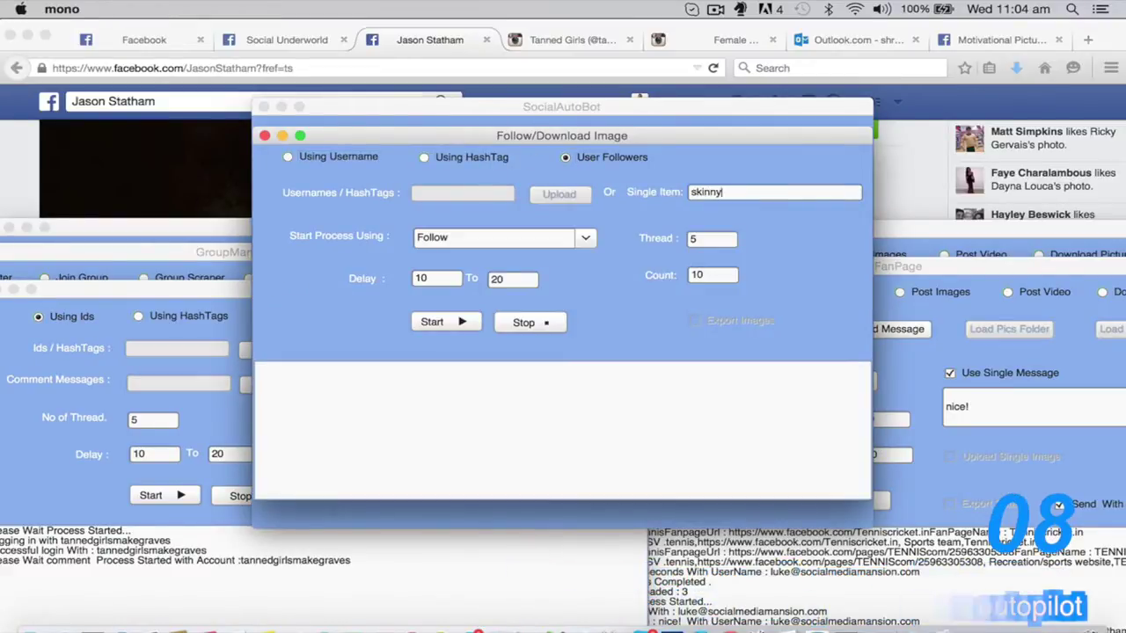
pyautogui.write('girlsmakegraves')
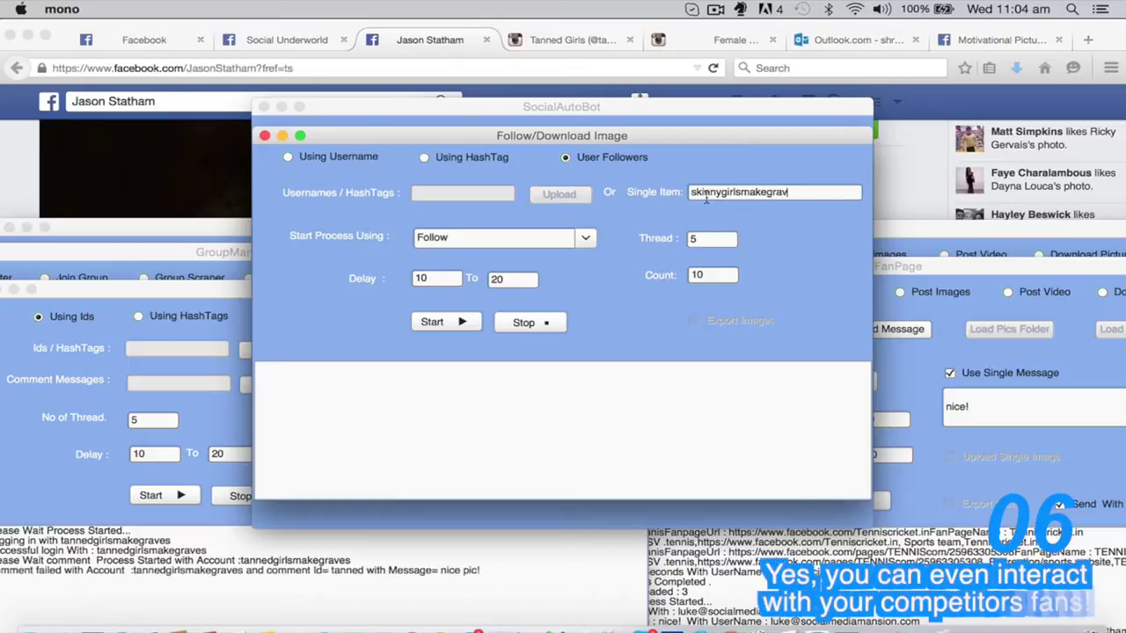
pyautogui.click(422, 326)
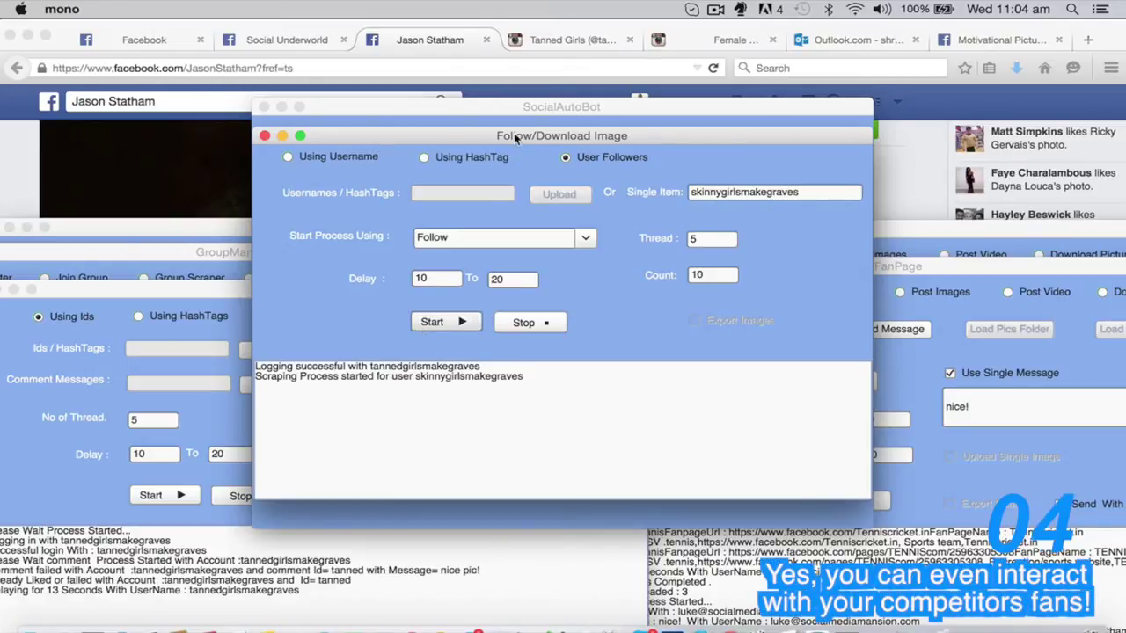
pyautogui.moveTo(527, 135); pyautogui.dragTo(858, 271)
pyautogui.click(715, 8)
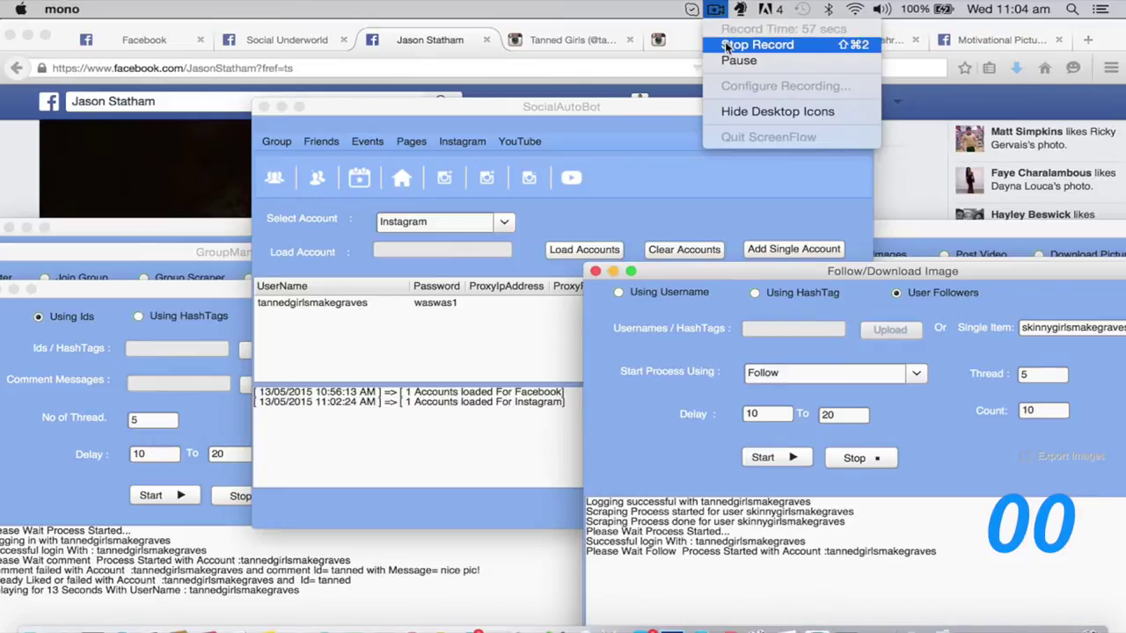
pyautogui.click(757, 45)
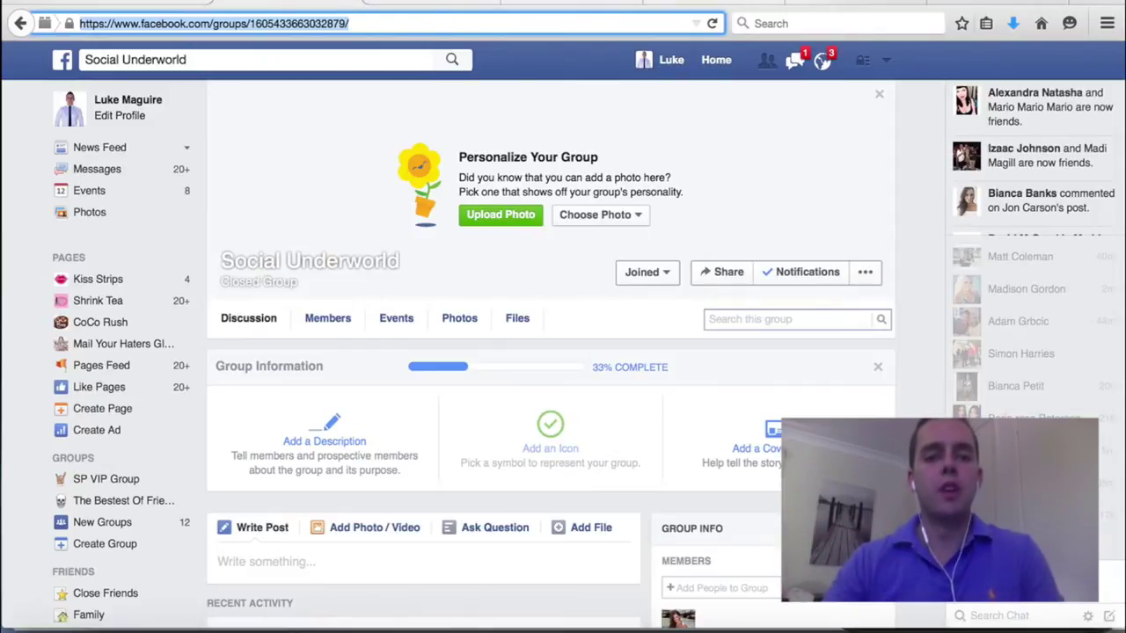
# In the browser, view the group invitation email, and reload Jason Statham's Facebook page to check its Posts to Page section.
pyautogui.click(395, 3)
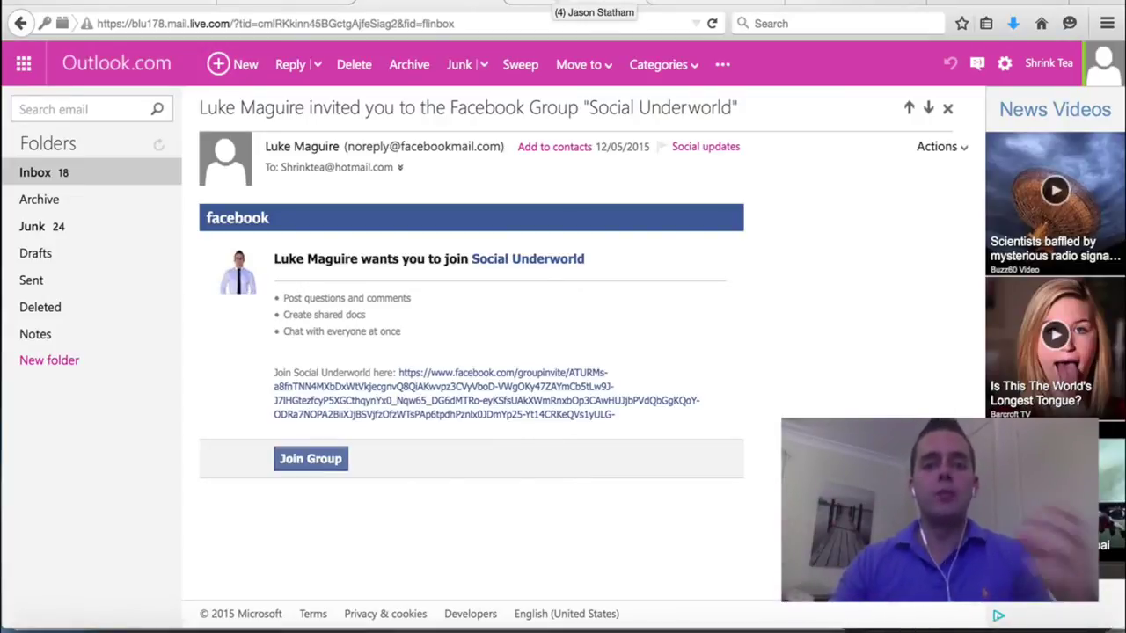
pyautogui.click(537, 5)
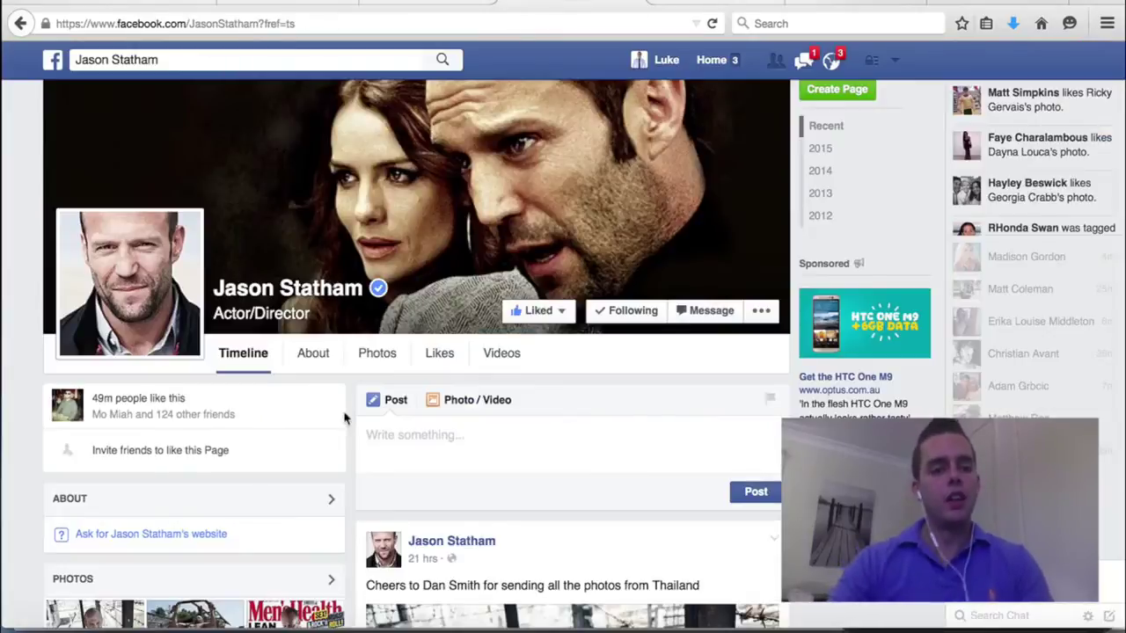
pyautogui.scroll(-10, 344, 417)
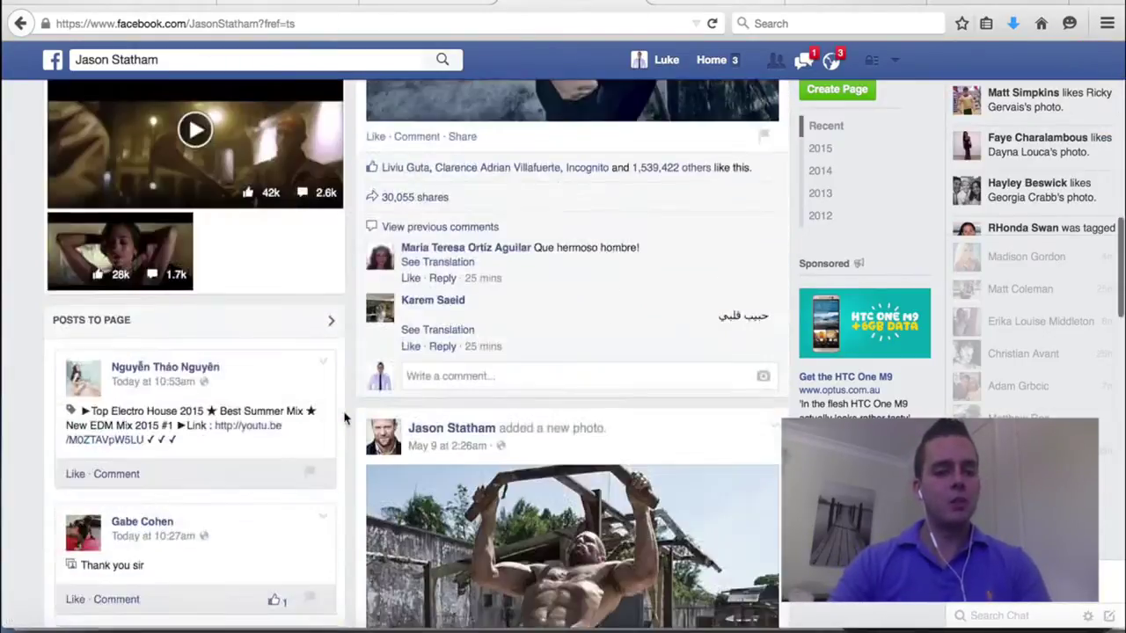
pyautogui.scroll(-1, 344, 418)
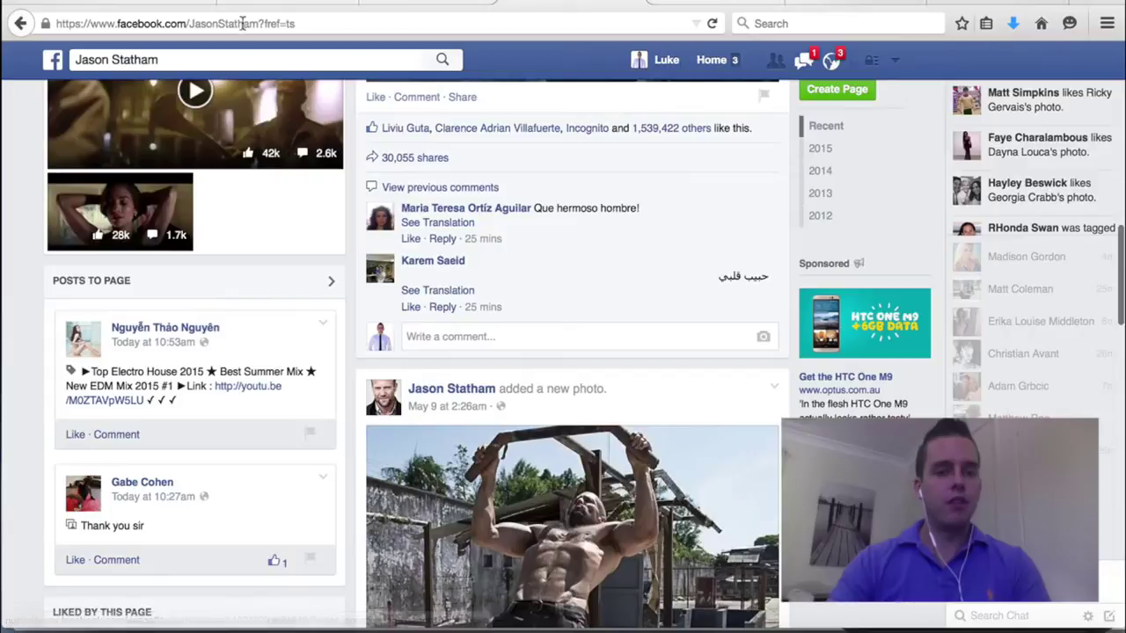
pyautogui.click(242, 24)
pyautogui.press('Return')
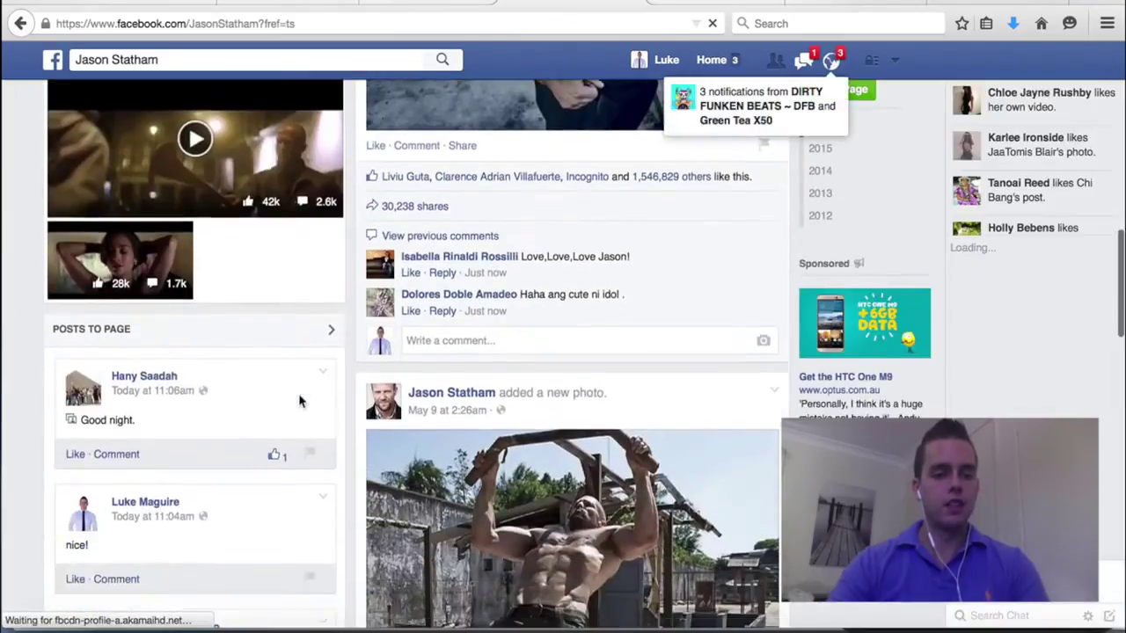
pyautogui.scroll(-2, 299, 401)
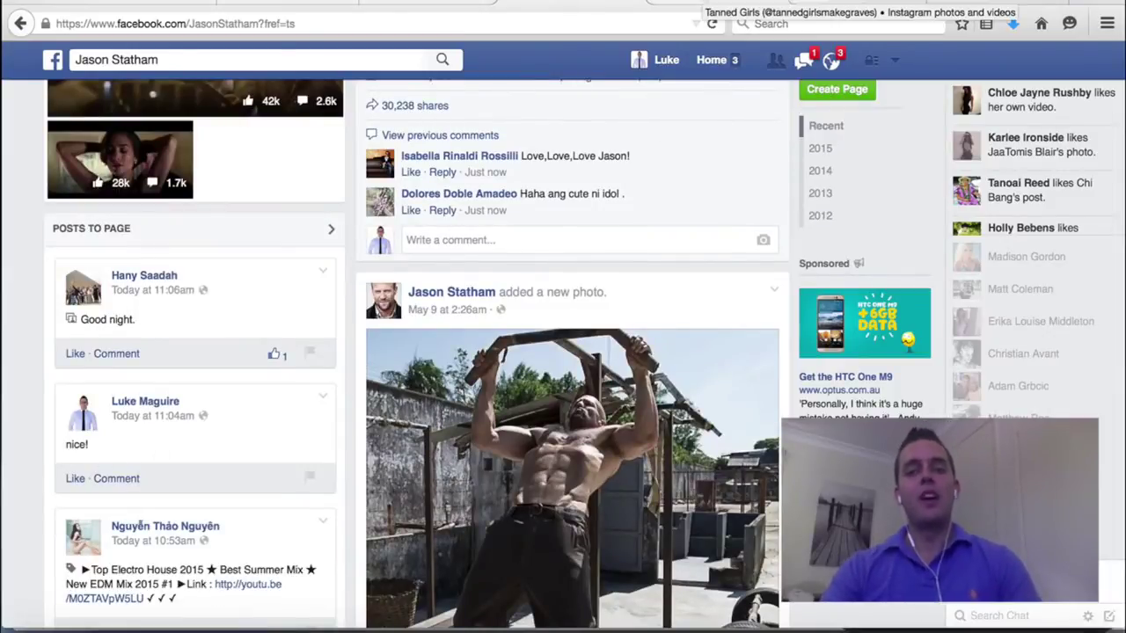
pyautogui.click(849, 4)
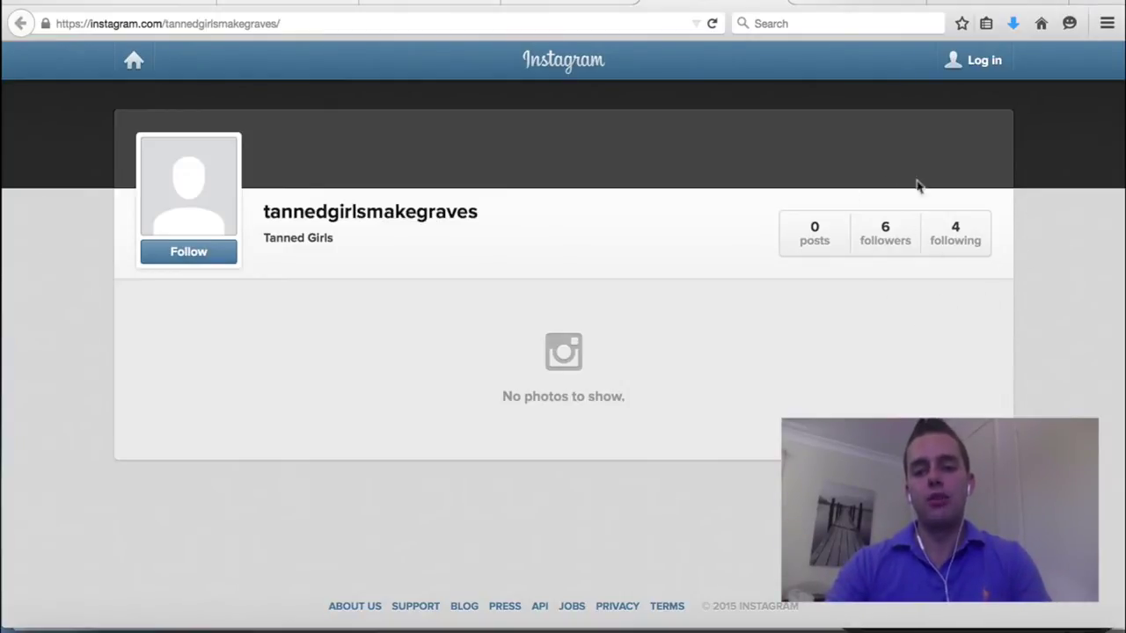
# Reload the tannedgirlsmakegraves Instagram profile to check its following count, and view the skinnygirlsmakegraves profile's follower figures and posts.
pyautogui.click(490, 24)
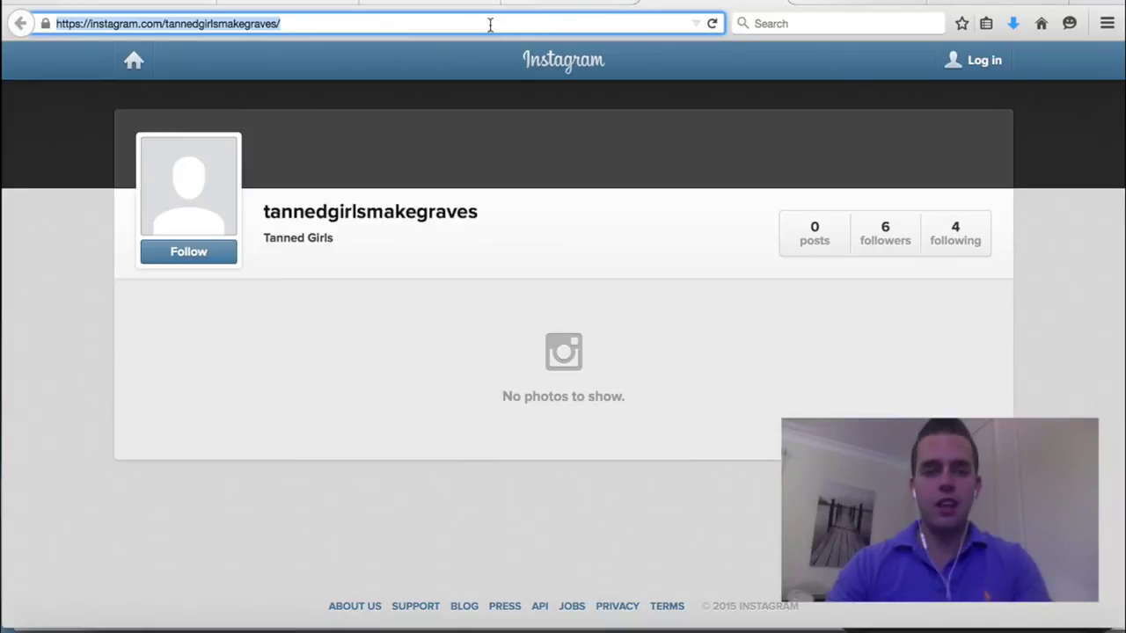
pyautogui.press('Return')
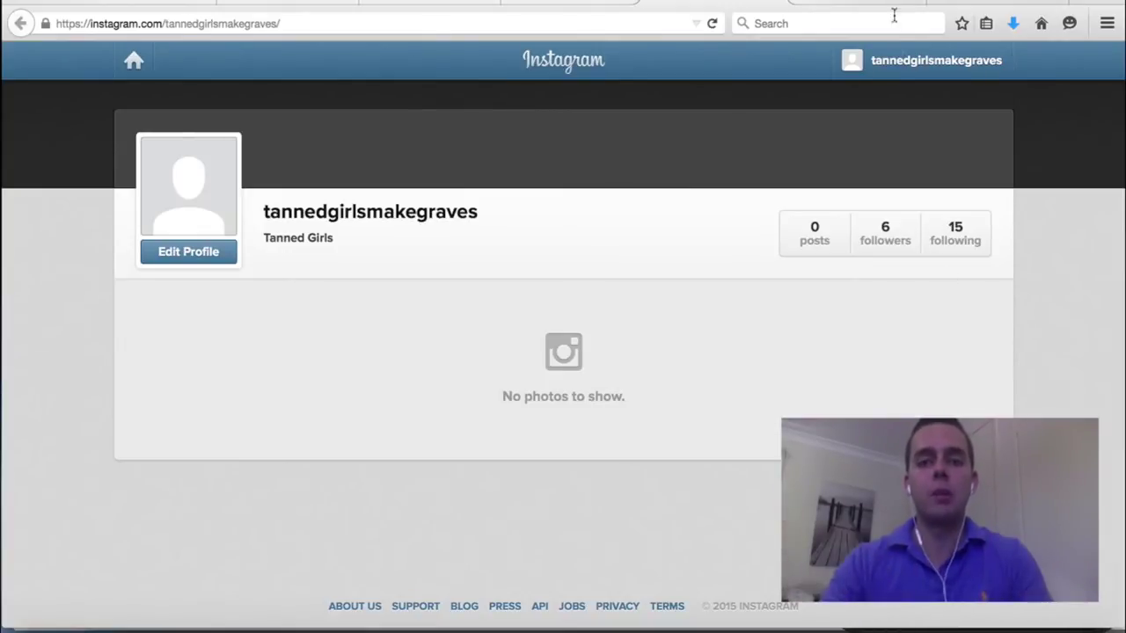
pyautogui.click(840, 3)
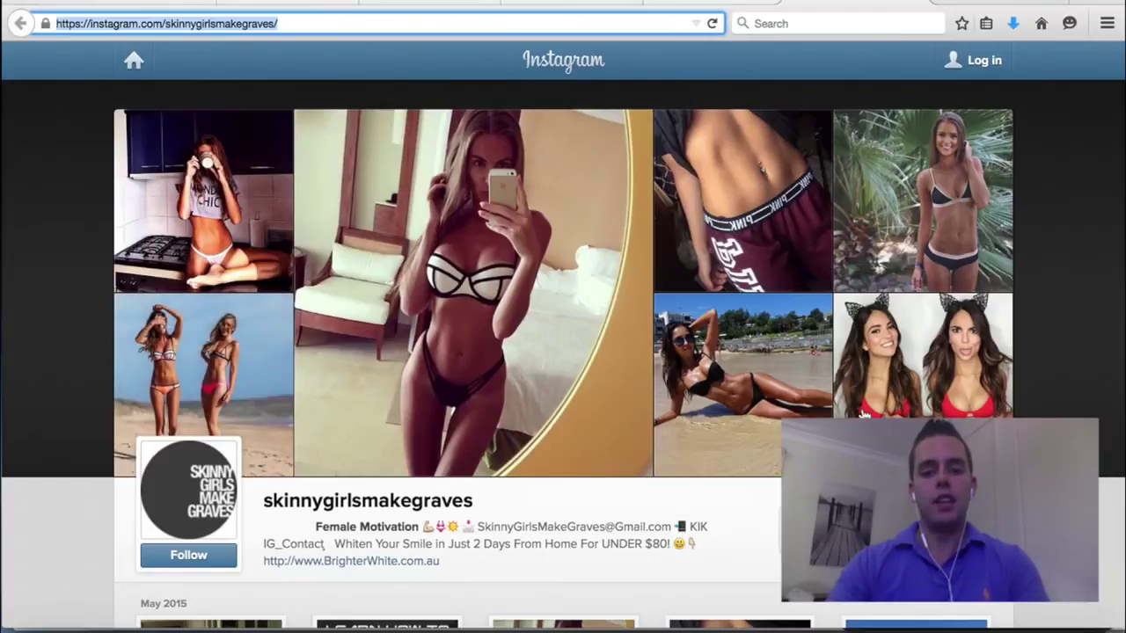
pyautogui.scroll(-3, 545, 220)
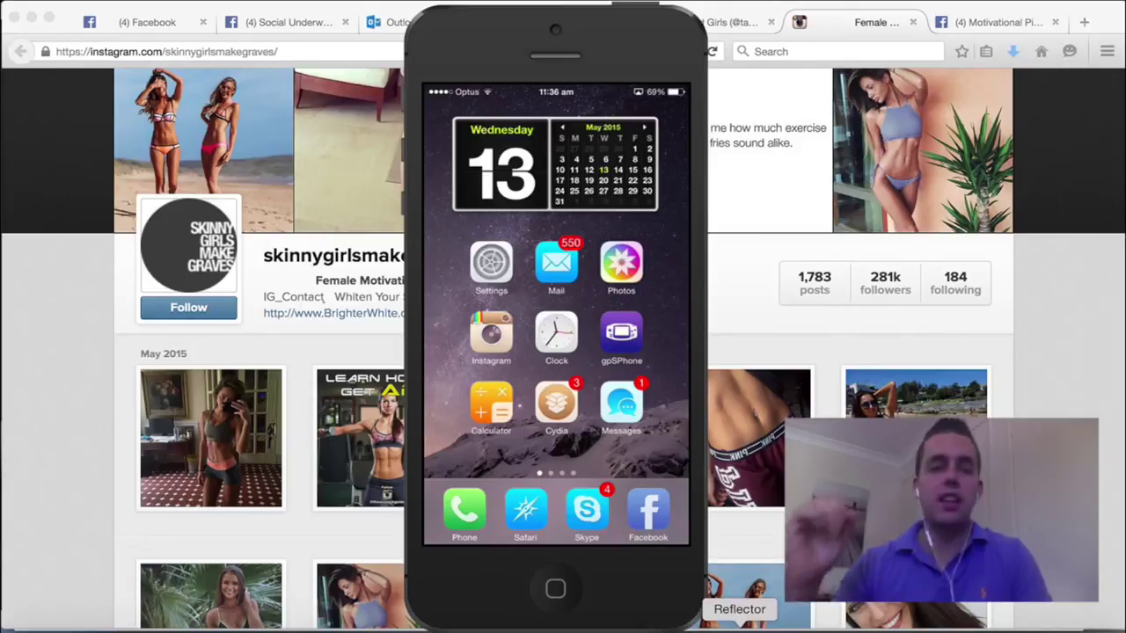
# On the mirrored phone, open Instagram with the kiss strips slice to view that account's activity.
pyautogui.click(491, 334)
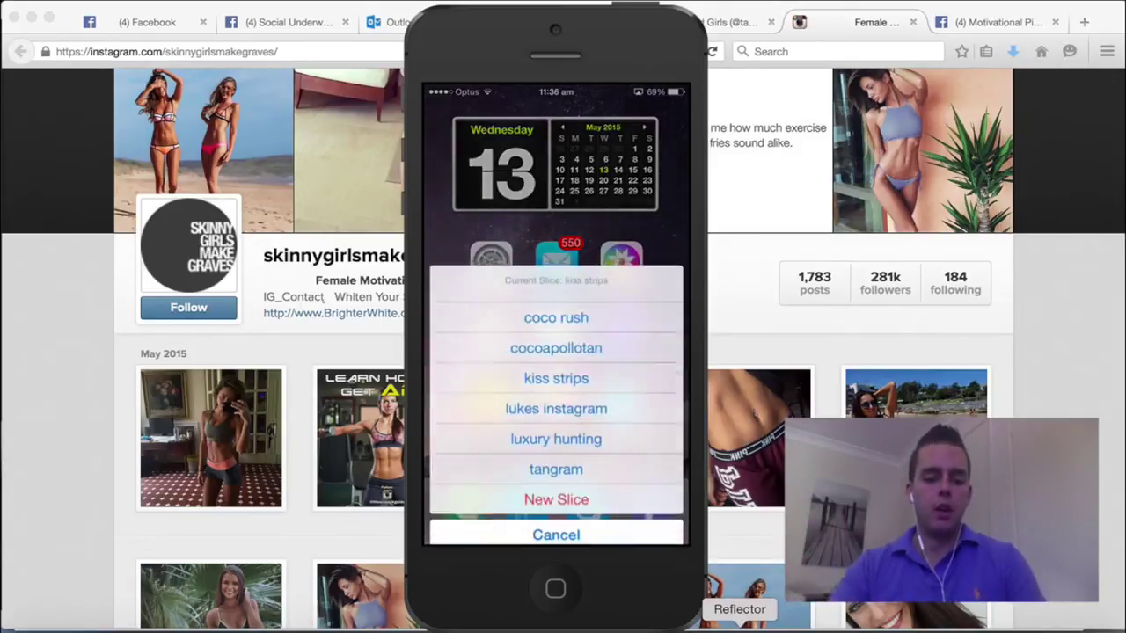
pyautogui.click(542, 370)
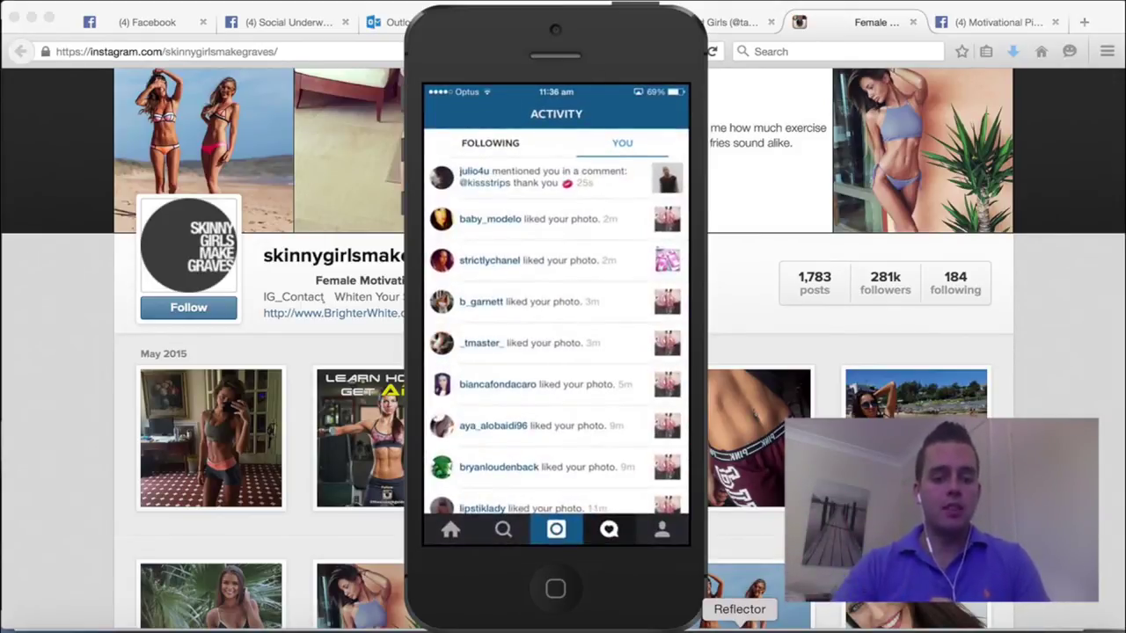